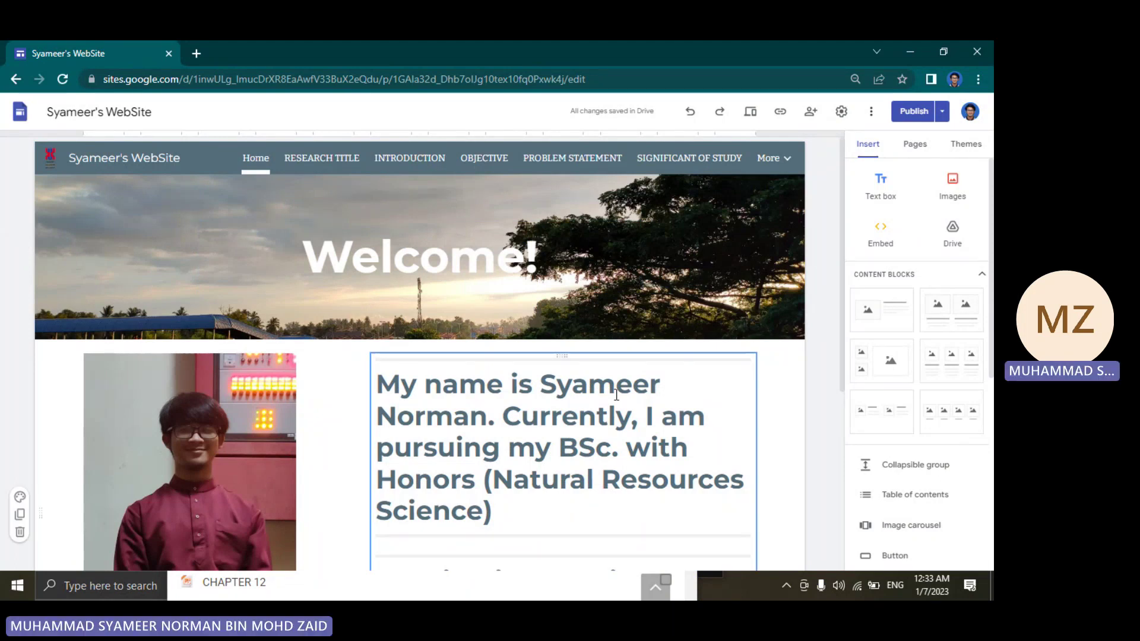
{"action": "scroll", "coordinate": [532, 381], "scroll_direction": "down", "scroll_amount": 1}
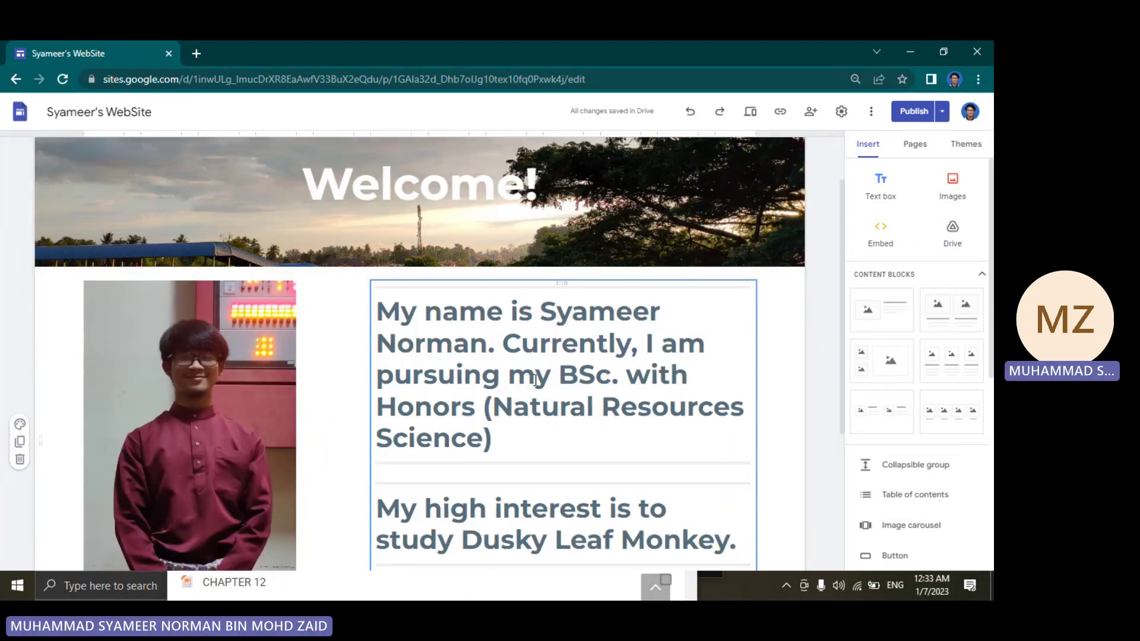
{"action": "scroll", "coordinate": [532, 382], "scroll_direction": "up", "scroll_amount": 1}
{"action": "scroll", "coordinate": [535, 382], "scroll_direction": "down", "scroll_amount": 2}
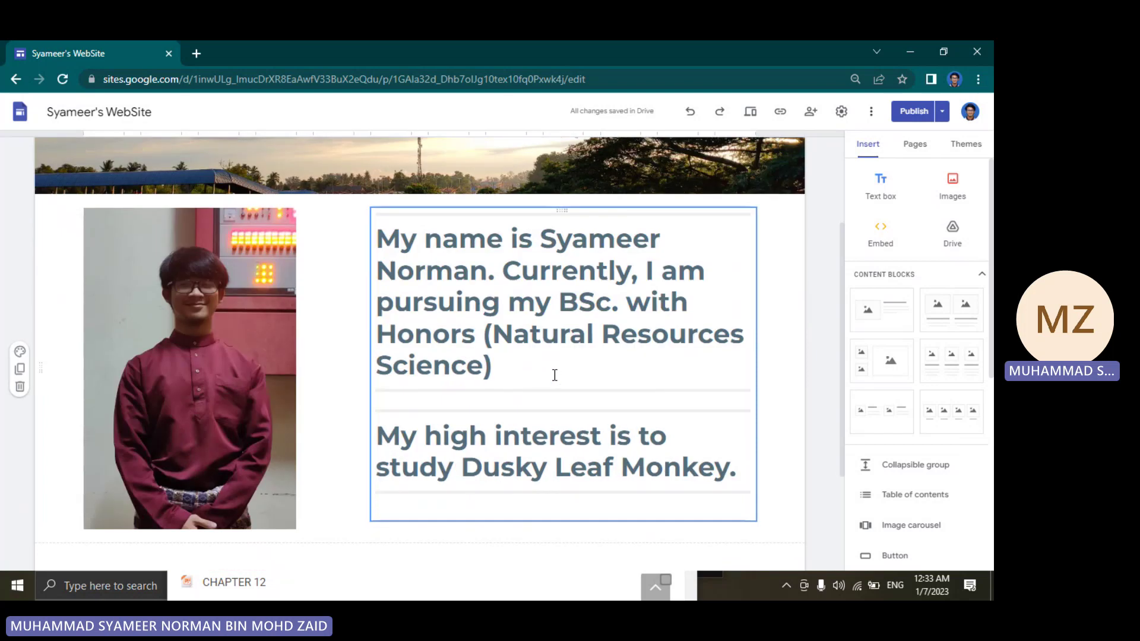
{"action": "scroll", "coordinate": [553, 377], "scroll_direction": "up", "scroll_amount": 1}
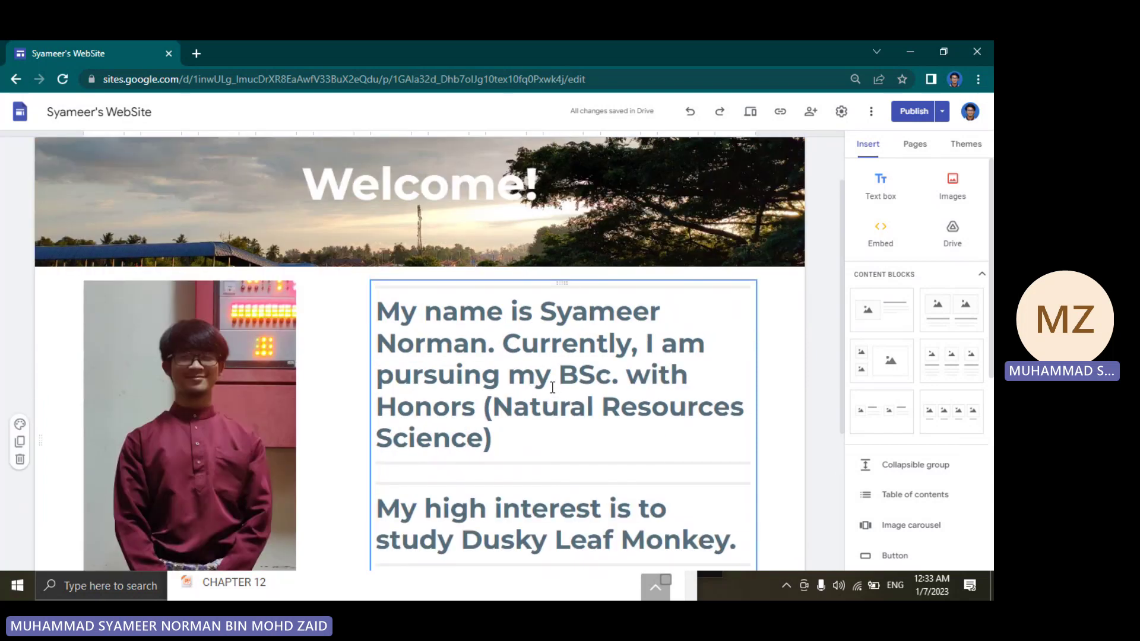
{"action": "scroll", "coordinate": [410, 358], "scroll_direction": "up", "scroll_amount": 2}
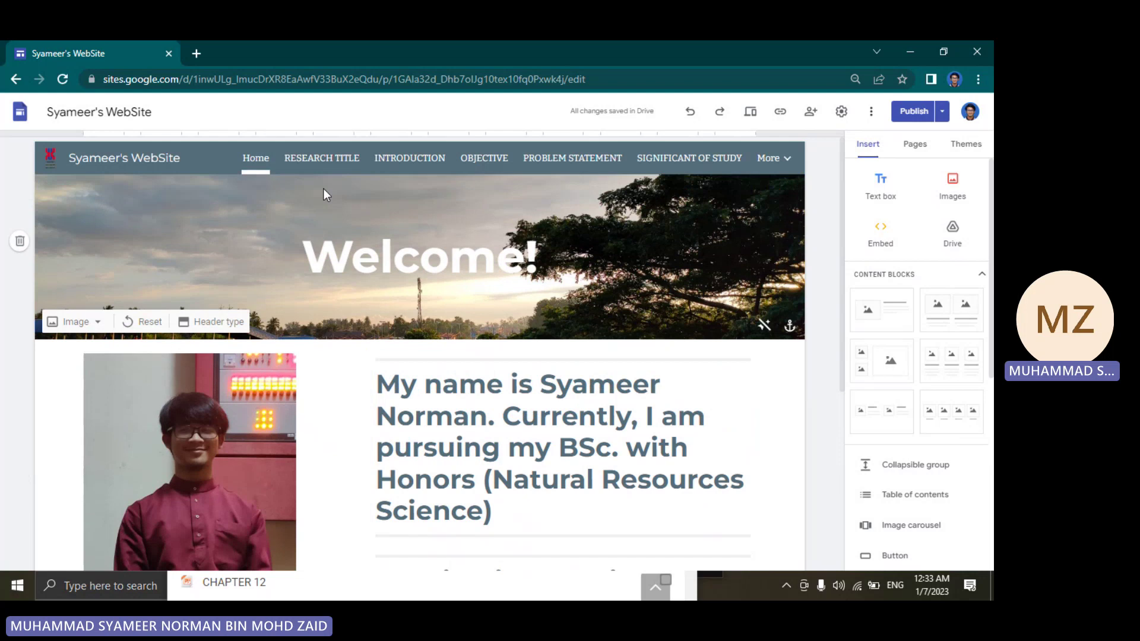
- Visit the Research Title page, then the Introduction page on the Dusky Leaf Monkey
{"action": "left_click", "coordinate": [322, 162]}
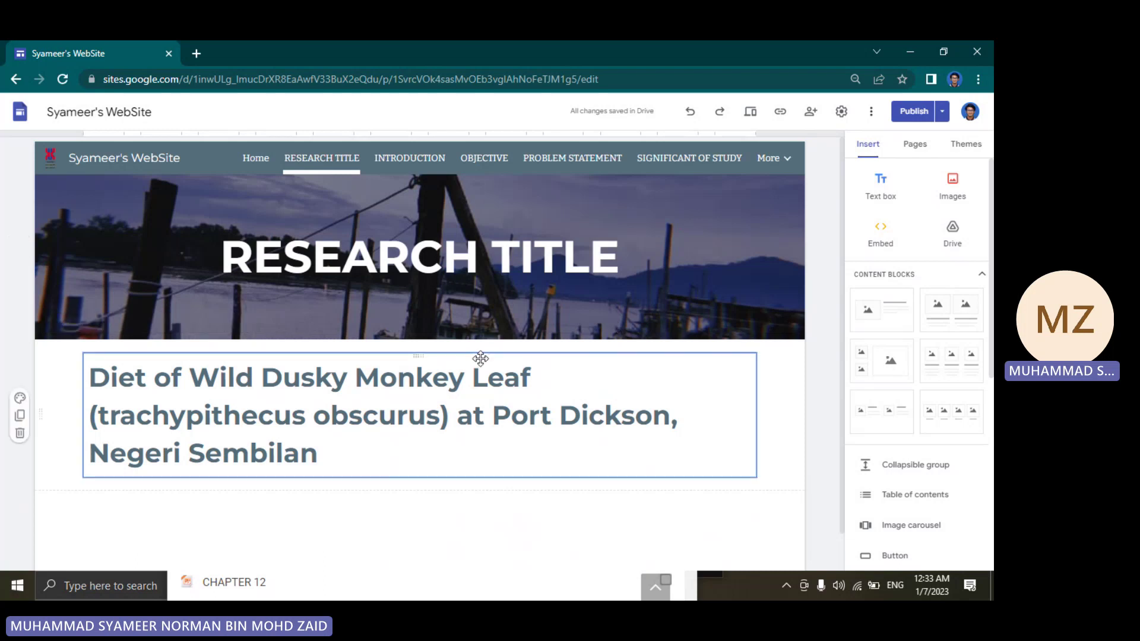
{"action": "mouse_move", "coordinate": [383, 415]}
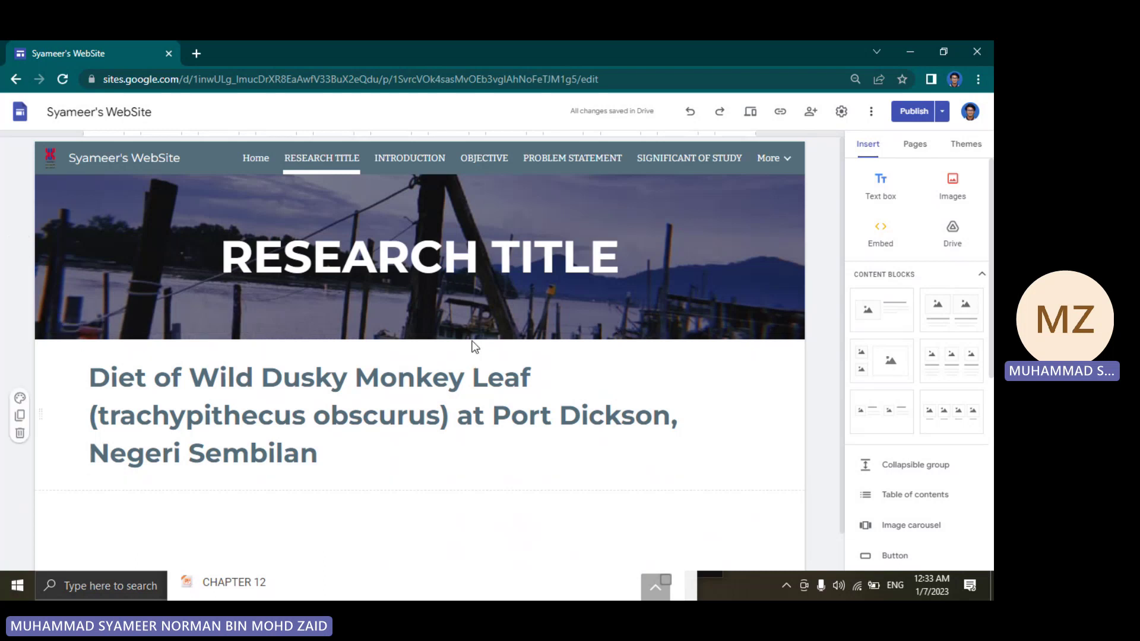
{"action": "left_click", "coordinate": [404, 161]}
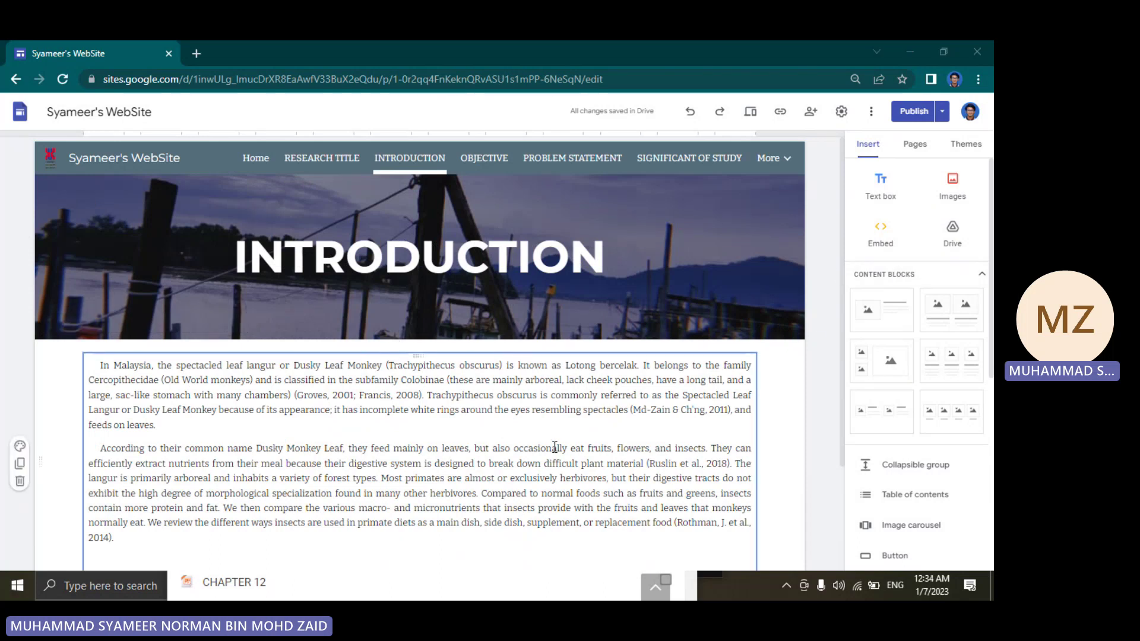
{"action": "mouse_move", "coordinate": [419, 450]}
{"action": "scroll", "coordinate": [379, 354], "scroll_direction": "down", "scroll_amount": 1}
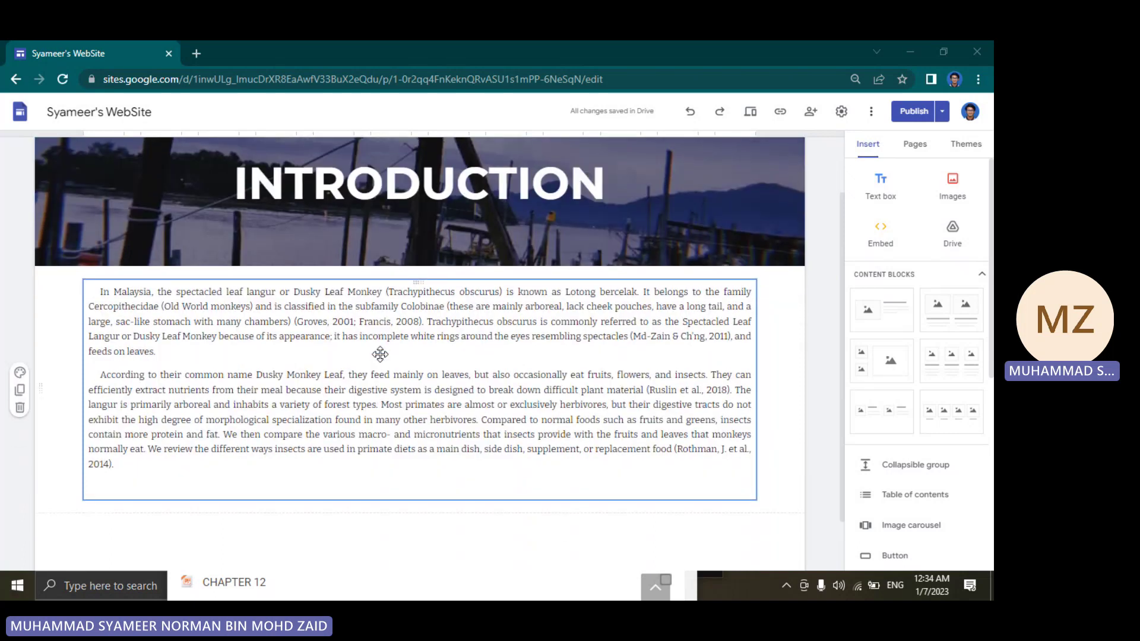
{"action": "scroll", "coordinate": [380, 354], "scroll_direction": "up", "scroll_amount": 1}
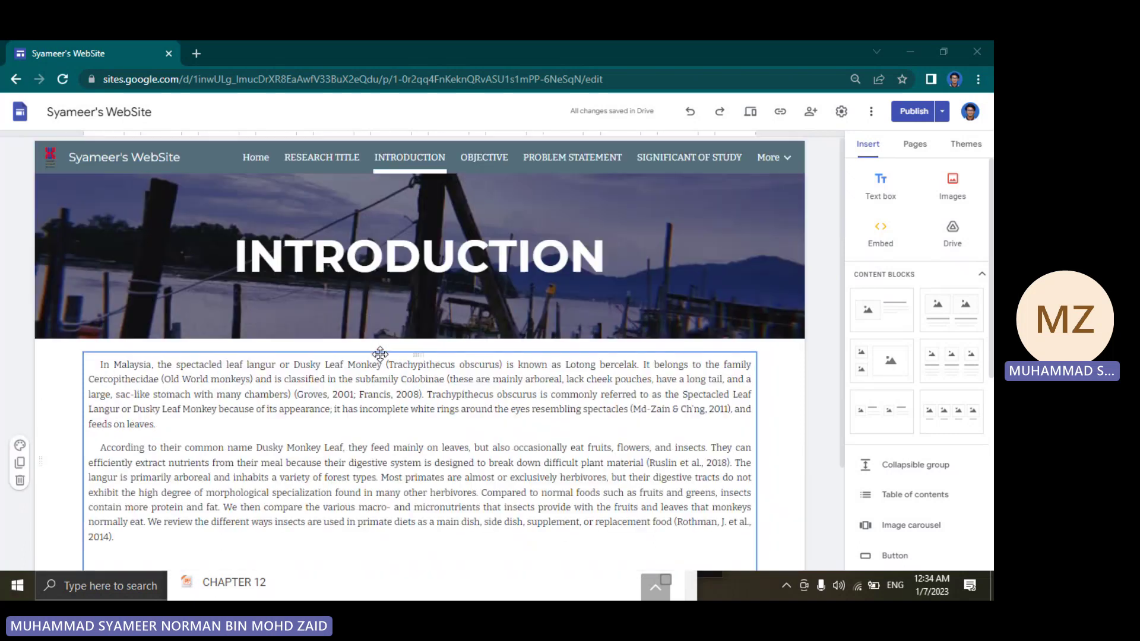
- View the Objective page, then move on to the Problem Statement page
{"action": "left_click", "coordinate": [480, 168]}
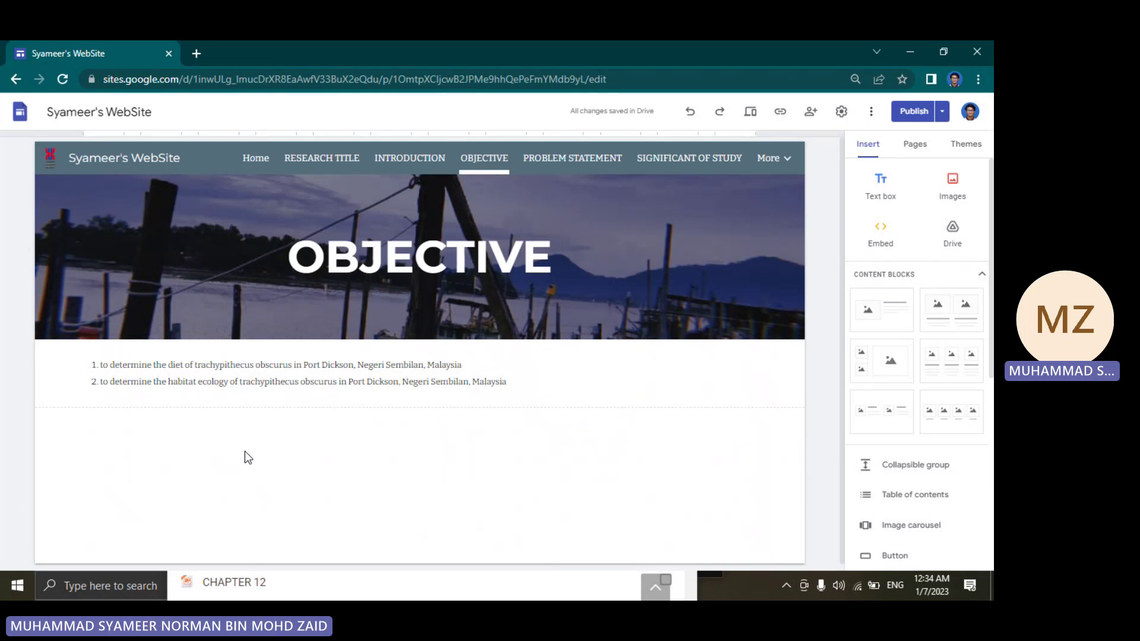
{"action": "mouse_move", "coordinate": [401, 375]}
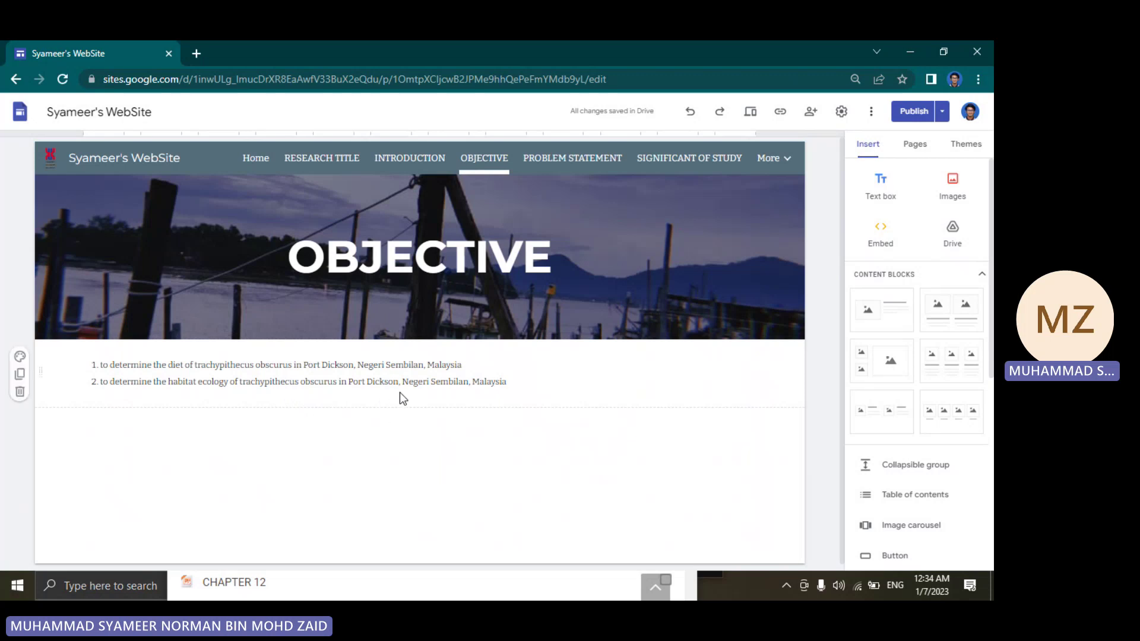
{"action": "left_click", "coordinate": [571, 160]}
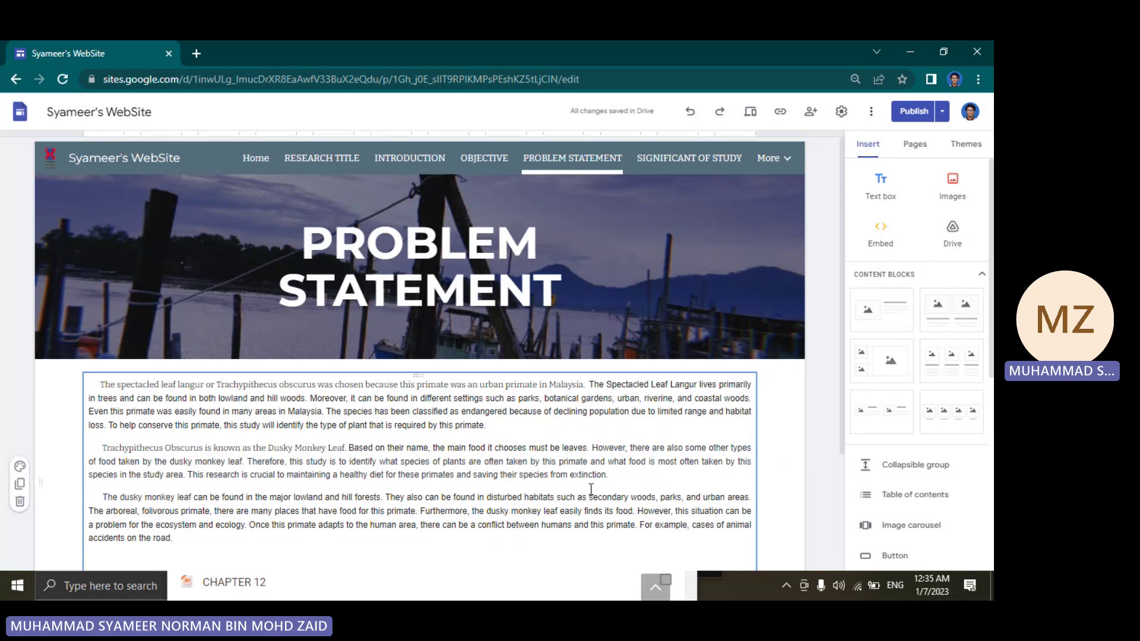
- Go to the Significant of Study page from the navigation bar
{"action": "mouse_move", "coordinate": [419, 455]}
{"action": "left_click", "coordinate": [709, 166]}
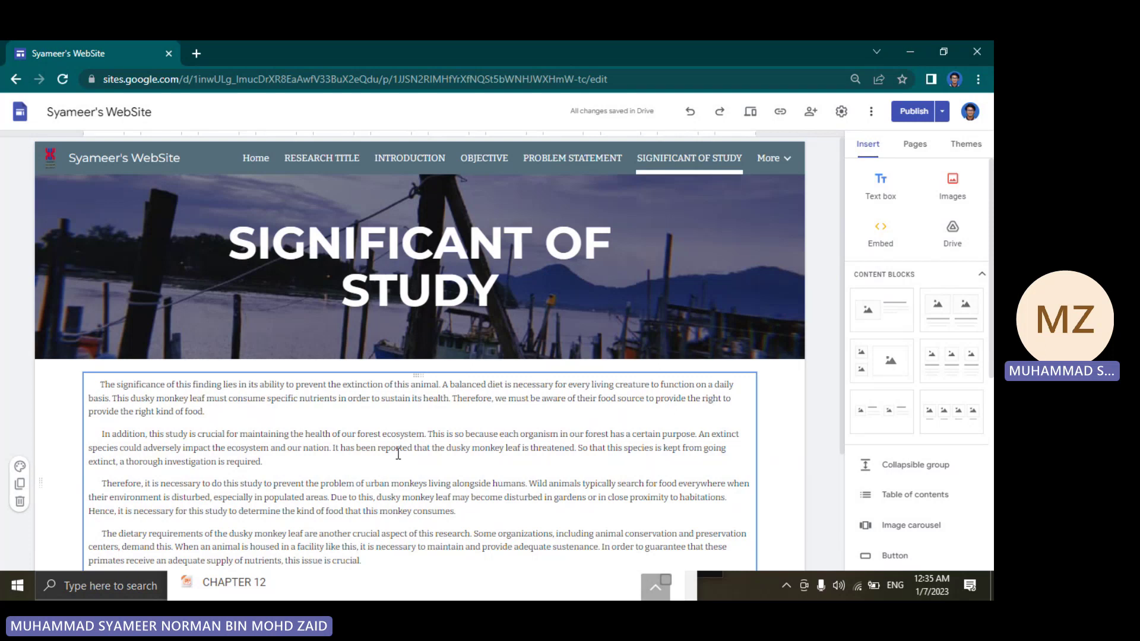
{"action": "scroll", "coordinate": [398, 454], "scroll_direction": "down", "scroll_amount": 1}
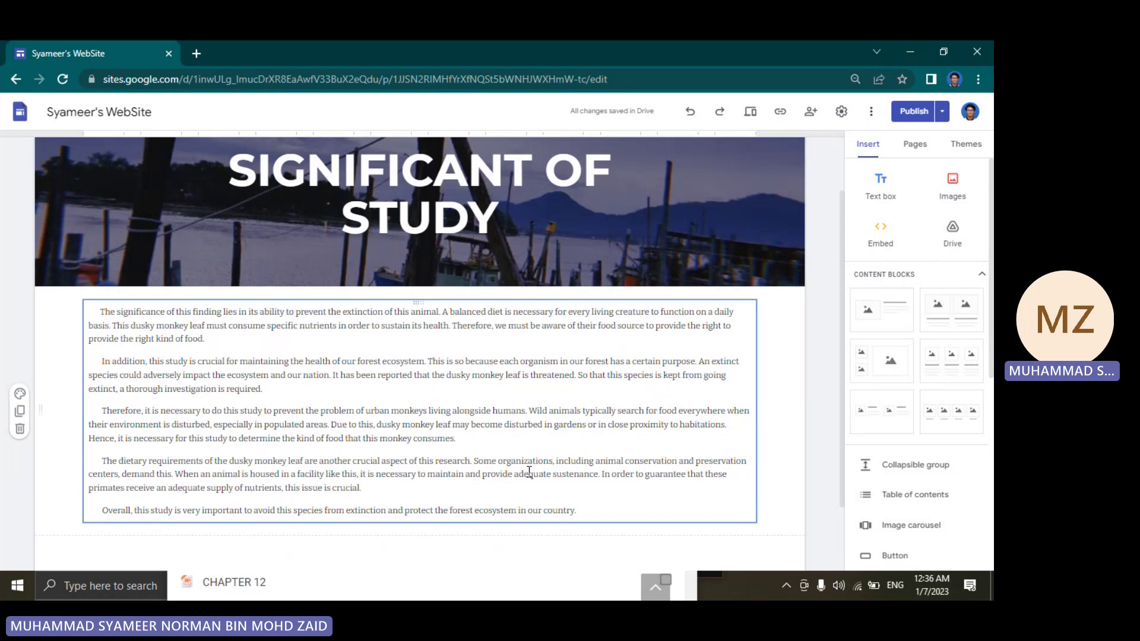
{"action": "scroll", "coordinate": [410, 419], "scroll_direction": "up", "scroll_amount": 1}
- Use the More dropdown of additional pages to reach the Literature Review page
{"action": "left_click", "coordinate": [771, 158]}
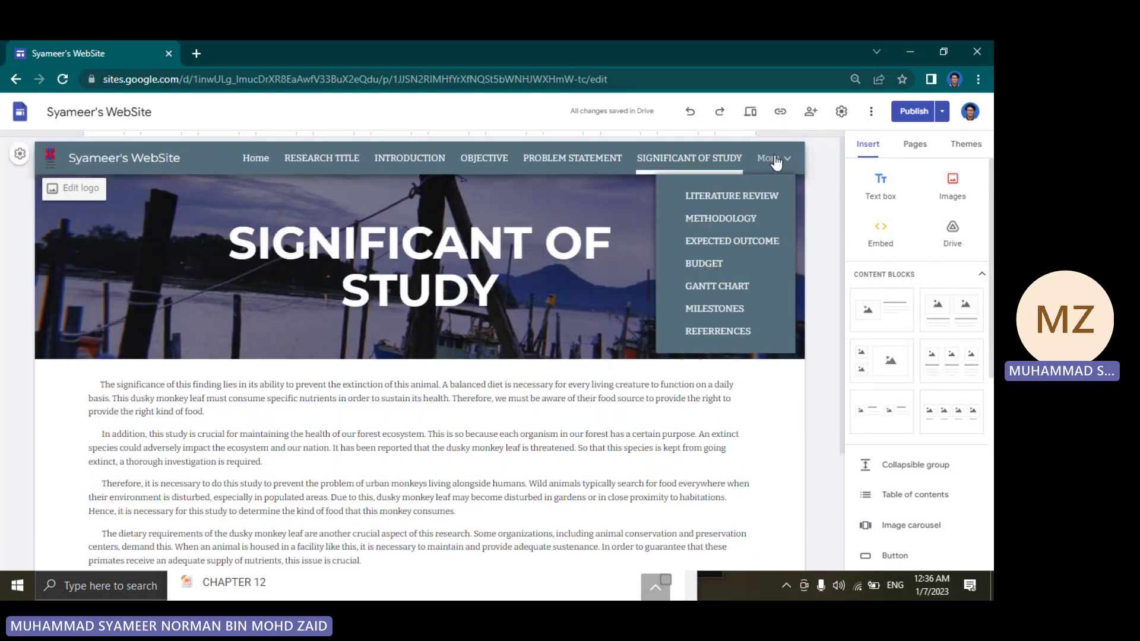
{"action": "left_click", "coordinate": [768, 159]}
{"action": "left_click", "coordinate": [706, 205]}
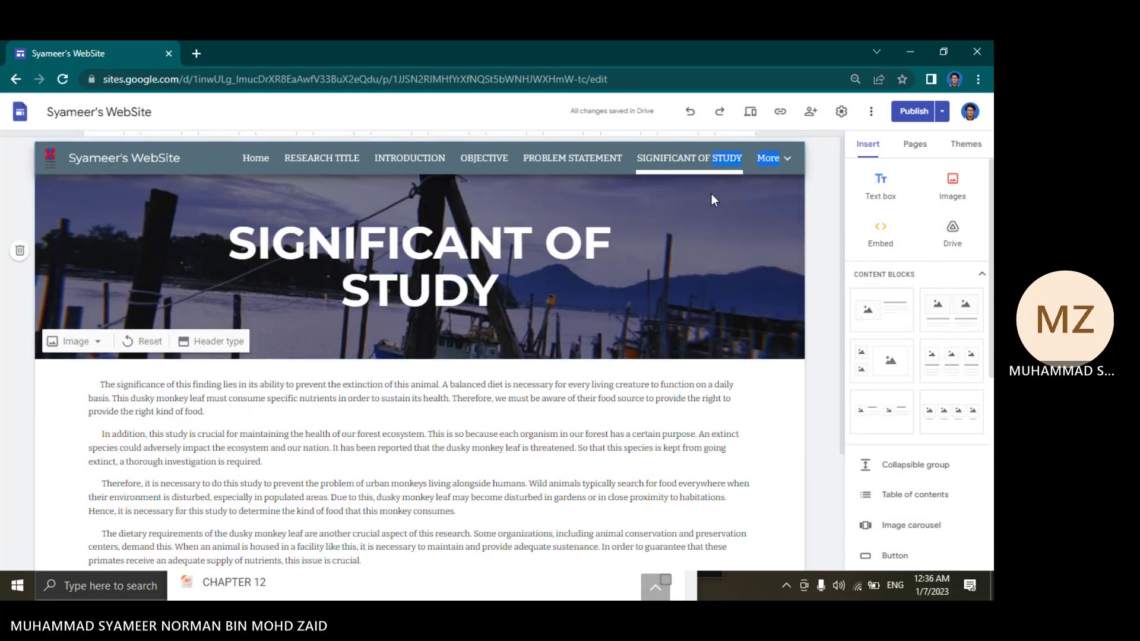
{"action": "left_click", "coordinate": [768, 159]}
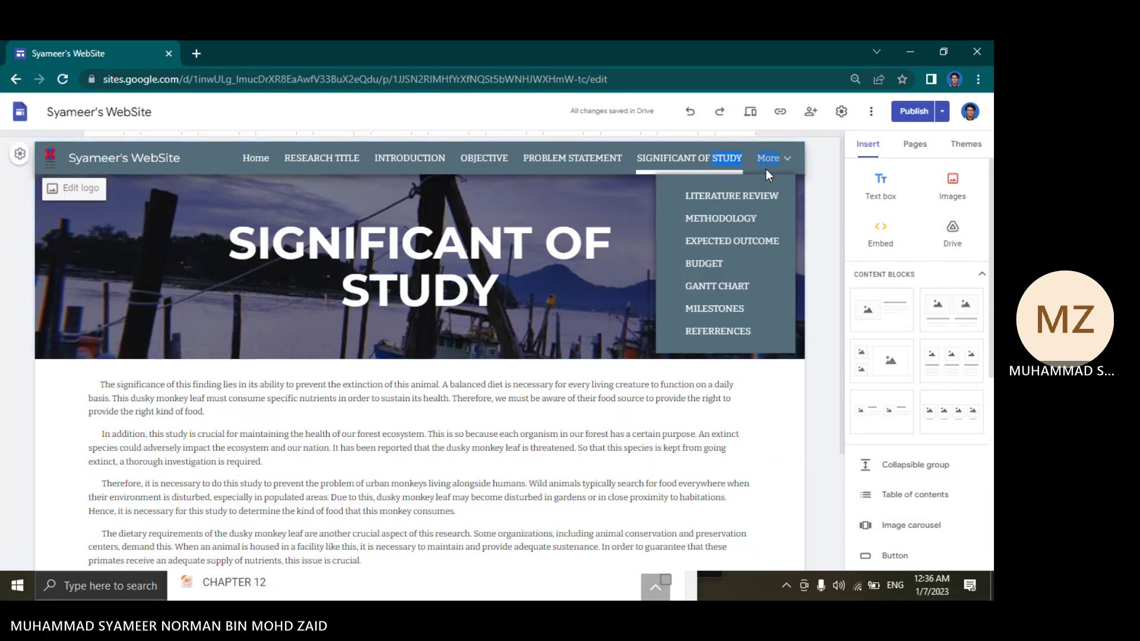
{"action": "left_click", "coordinate": [702, 197]}
{"action": "scroll", "coordinate": [581, 302], "scroll_direction": "down", "scroll_amount": 3}
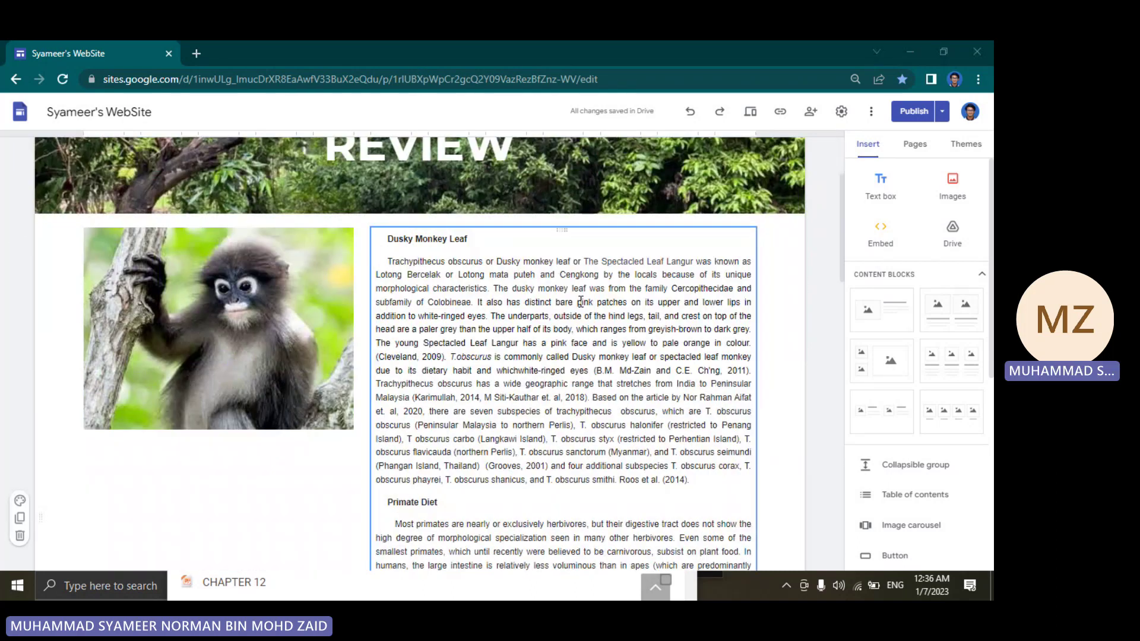
{"action": "scroll", "coordinate": [580, 302], "scroll_direction": "down", "scroll_amount": 1}
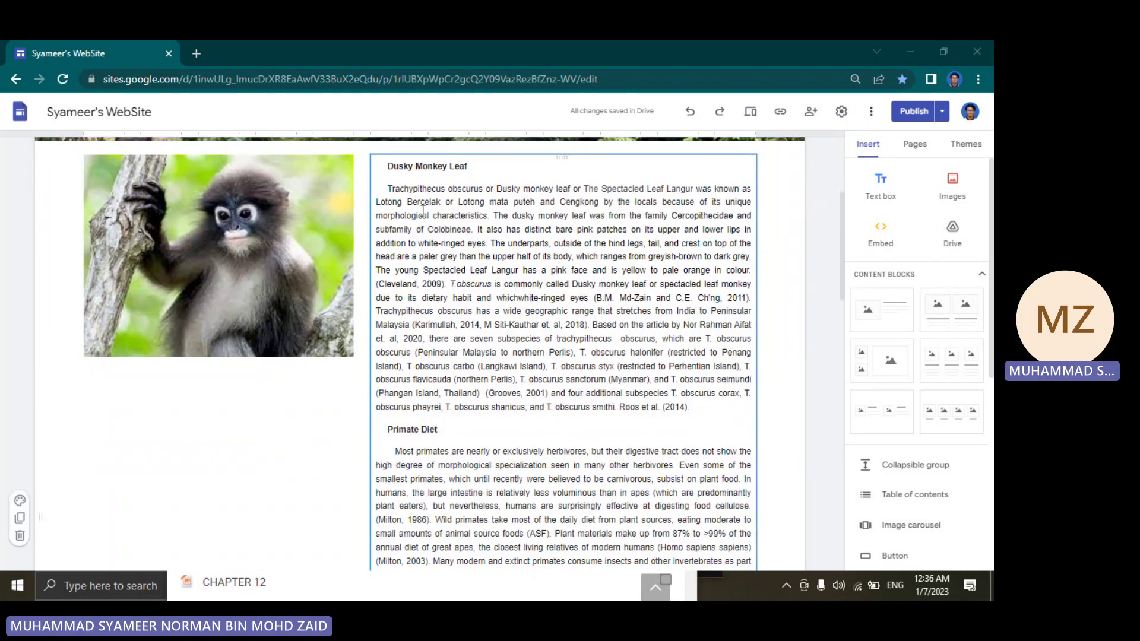
{"action": "scroll", "coordinate": [535, 357], "scroll_direction": "down", "scroll_amount": 3}
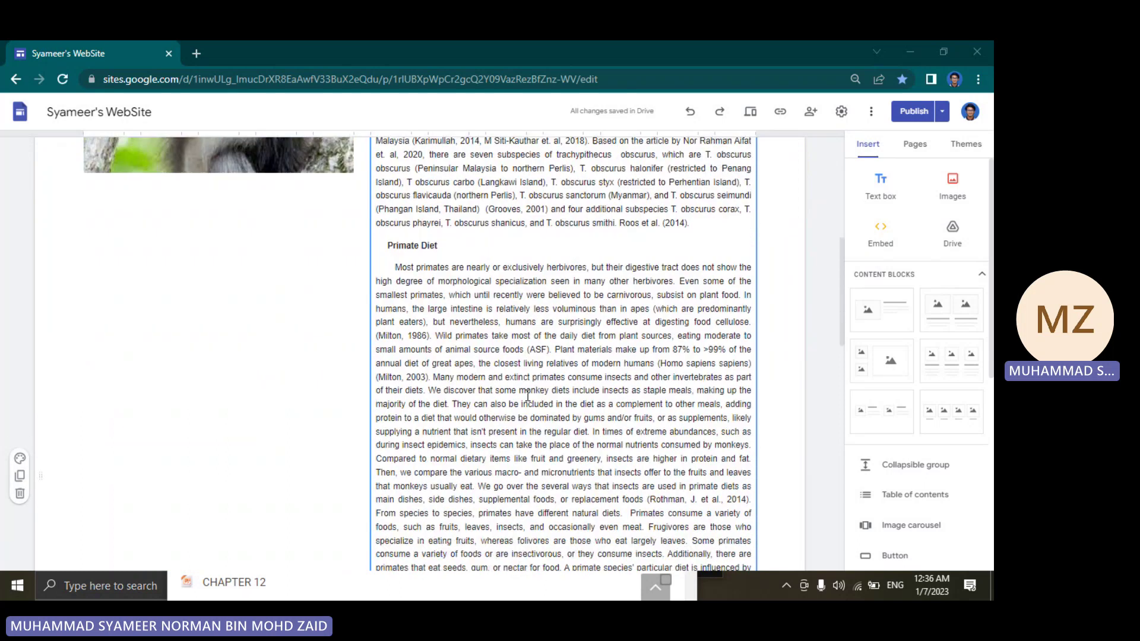
{"action": "scroll", "coordinate": [528, 395], "scroll_direction": "down", "scroll_amount": 5}
{"action": "scroll", "coordinate": [527, 394], "scroll_direction": "down", "scroll_amount": 1}
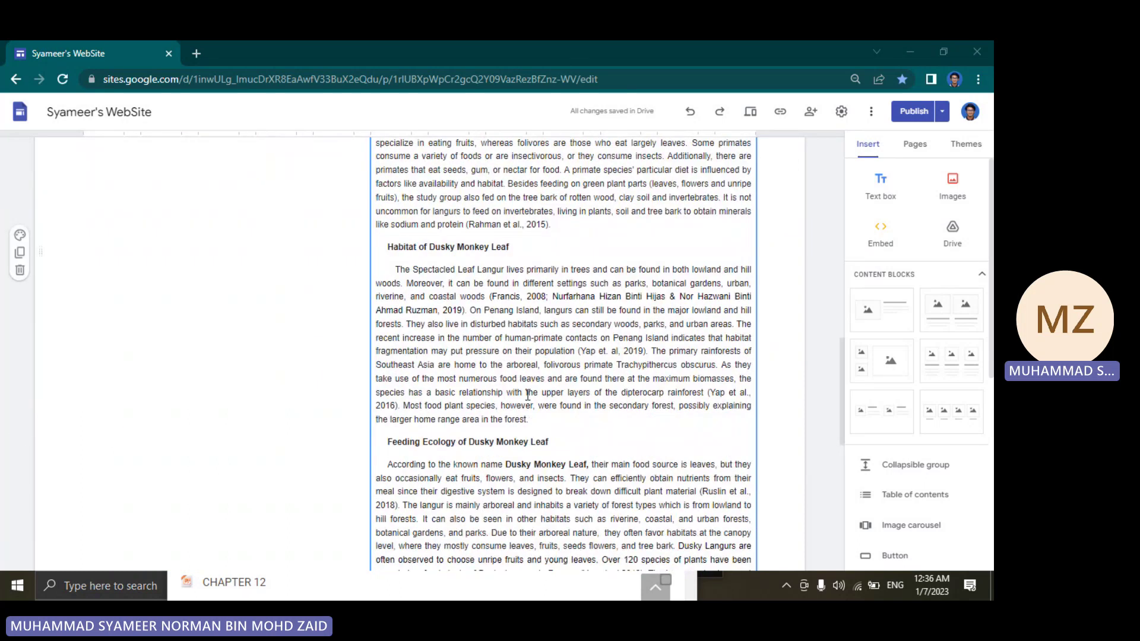
{"action": "scroll", "coordinate": [528, 395], "scroll_direction": "down", "scroll_amount": 1}
{"action": "scroll", "coordinate": [527, 395], "scroll_direction": "down", "scroll_amount": 1}
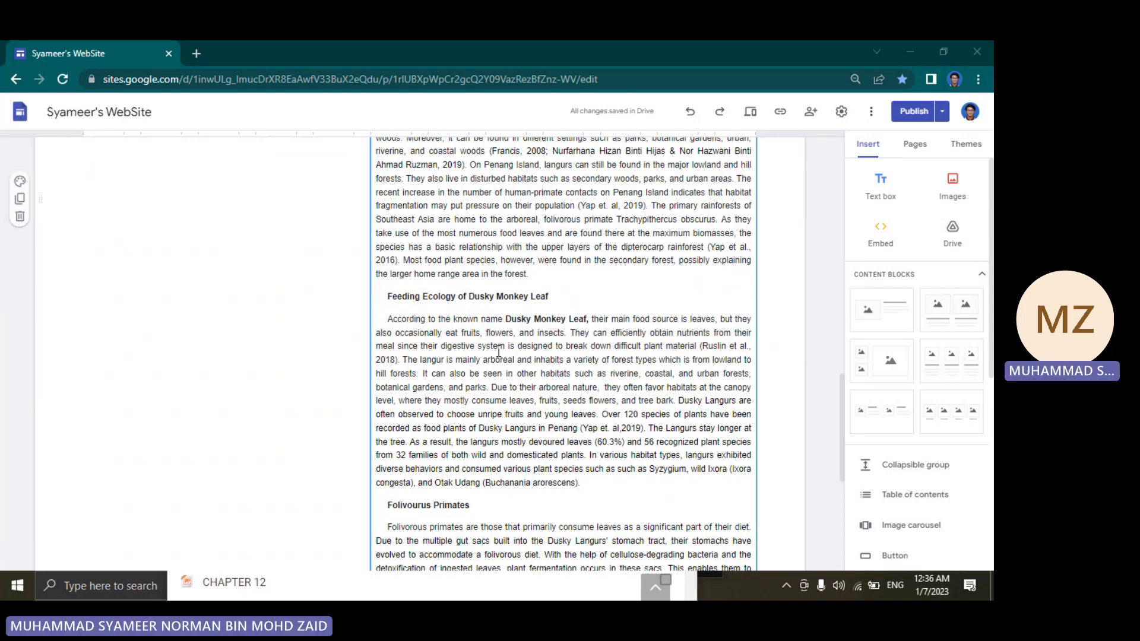
{"action": "scroll", "coordinate": [497, 350], "scroll_direction": "down", "scroll_amount": 1}
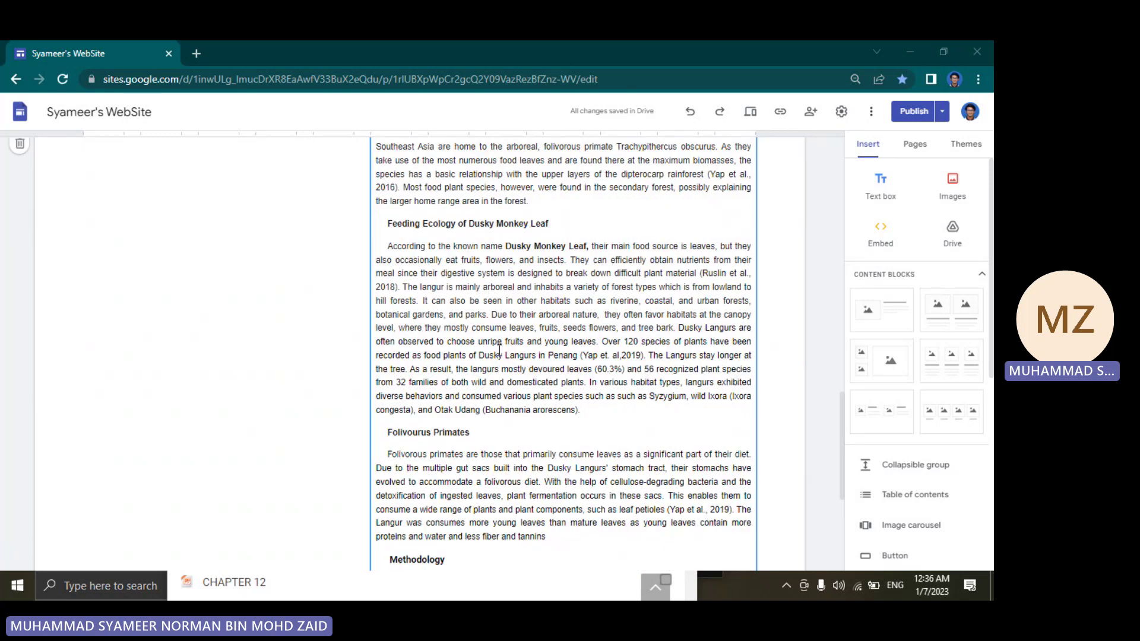
{"action": "scroll", "coordinate": [495, 349], "scroll_direction": "down", "scroll_amount": 2}
{"action": "scroll", "coordinate": [491, 346], "scroll_direction": "down", "scroll_amount": 1}
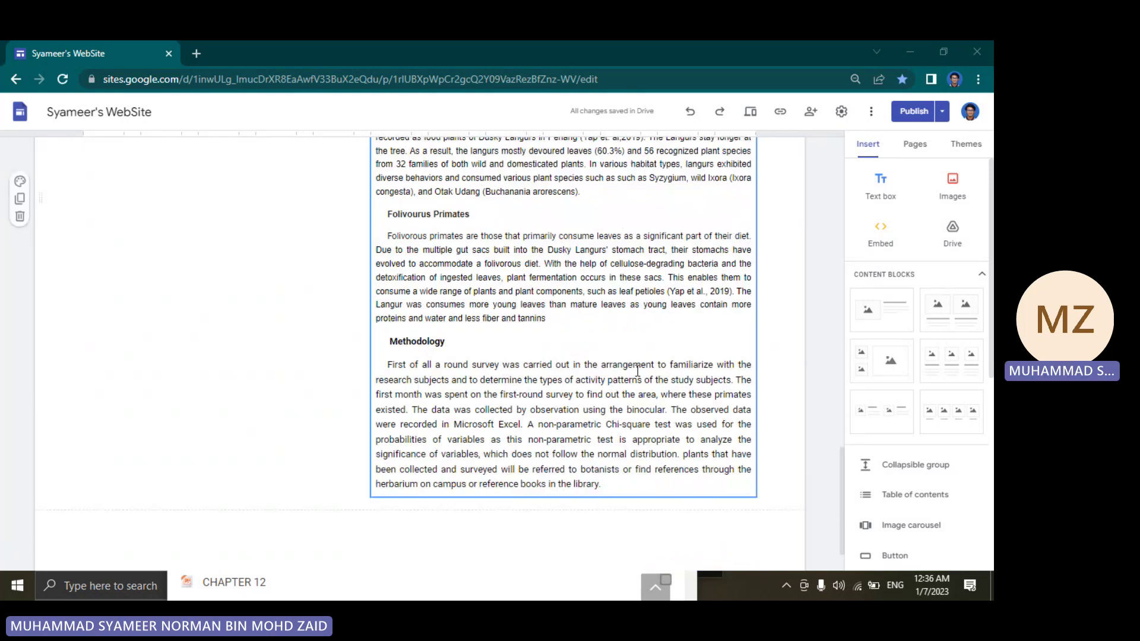
{"action": "scroll", "coordinate": [638, 369], "scroll_direction": "up", "scroll_amount": 5}
{"action": "scroll", "coordinate": [654, 314], "scroll_direction": "up", "scroll_amount": 4}
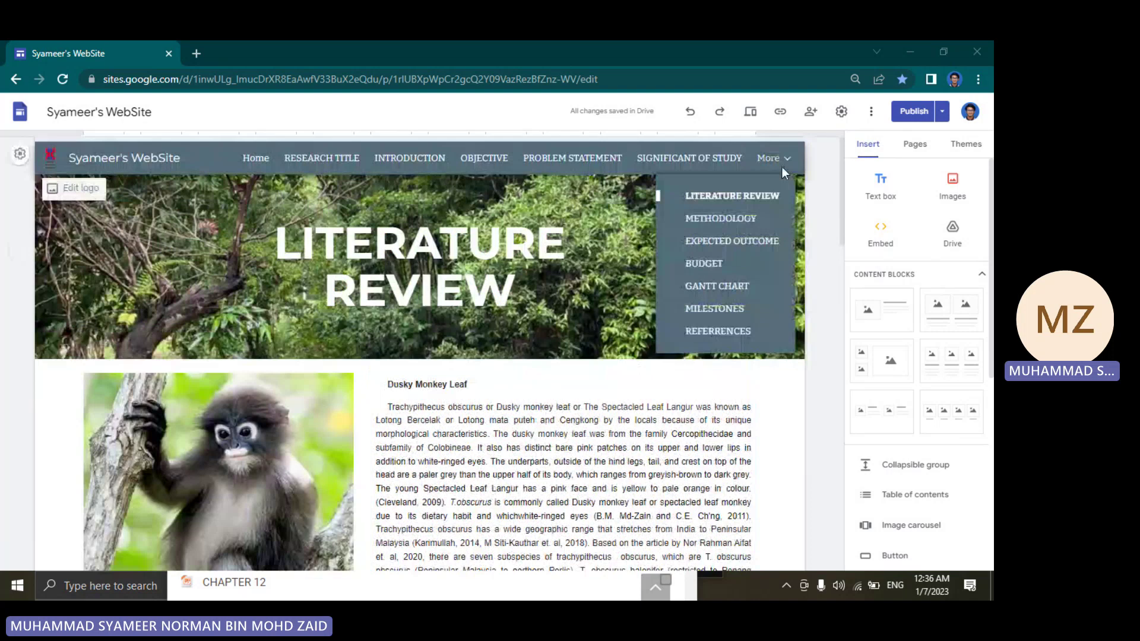
- View the Methodology page, narrow its title box, then go to Expected Outcome
{"action": "left_click", "coordinate": [718, 218]}
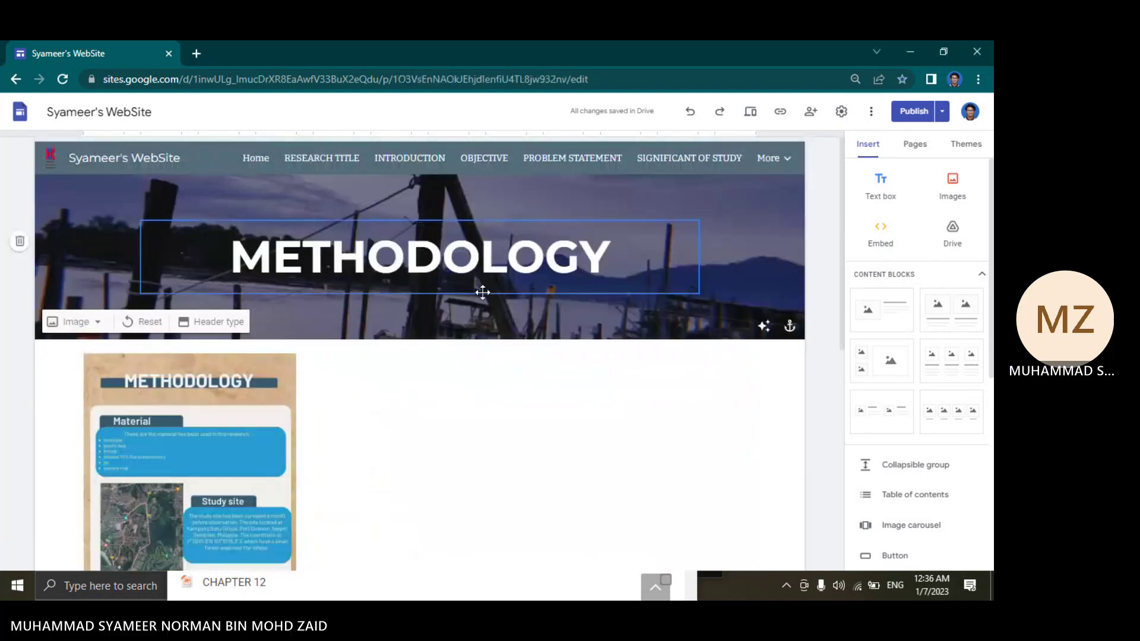
{"action": "scroll", "coordinate": [405, 346], "scroll_direction": "down", "scroll_amount": 3}
{"action": "scroll", "coordinate": [412, 340], "scroll_direction": "down", "scroll_amount": 2}
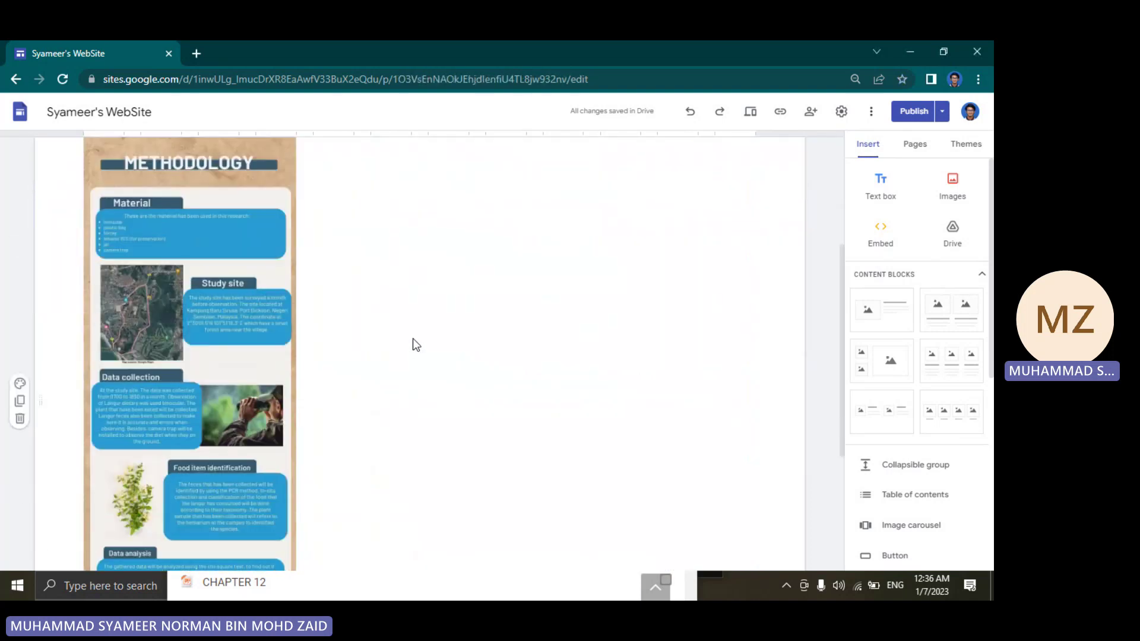
{"action": "scroll", "coordinate": [412, 339], "scroll_direction": "down", "scroll_amount": 1}
{"action": "scroll", "coordinate": [413, 339], "scroll_direction": "down", "scroll_amount": 1}
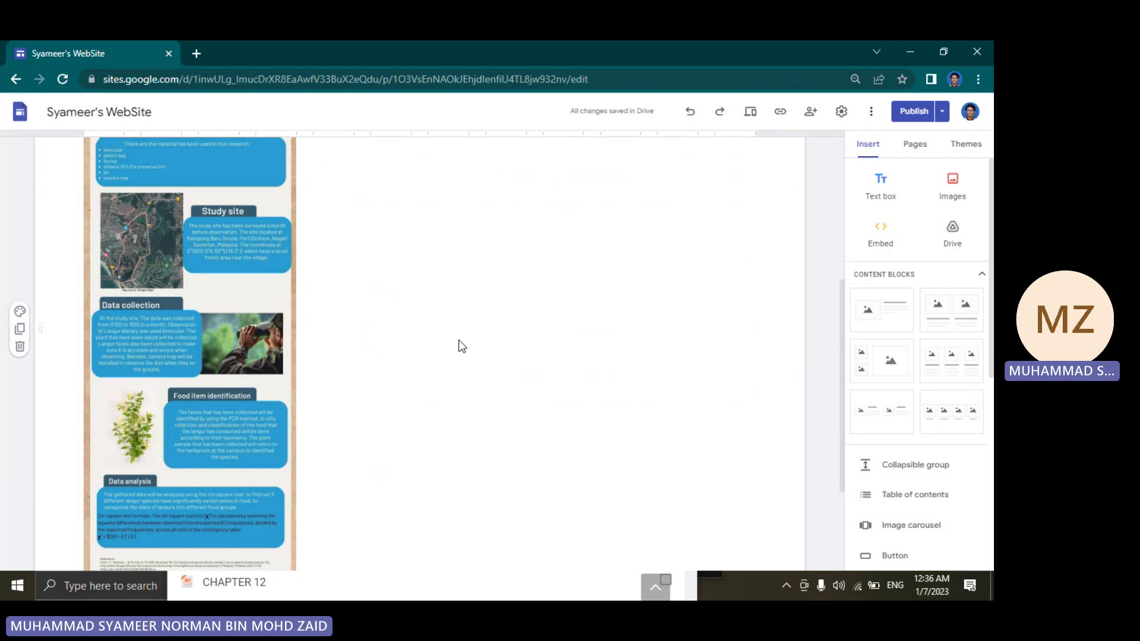
{"action": "scroll", "coordinate": [458, 343], "scroll_direction": "up", "scroll_amount": 3}
{"action": "scroll", "coordinate": [457, 344], "scroll_direction": "up", "scroll_amount": 2}
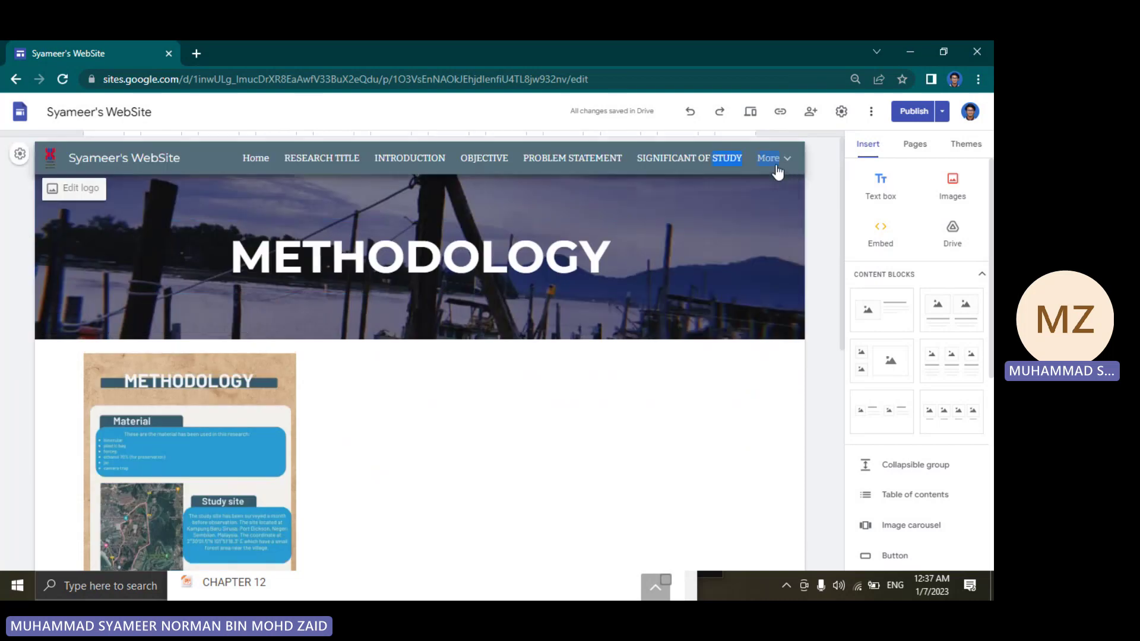
{"action": "left_click_drag", "start_coordinate": [754, 237], "coordinate": [652, 241]}
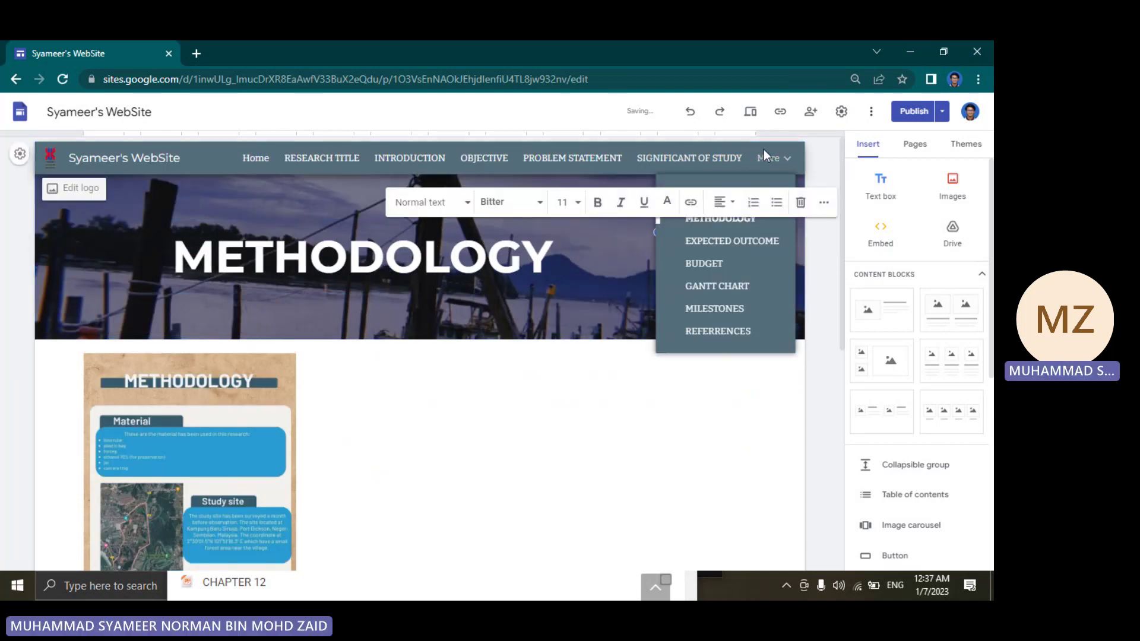
{"action": "left_click", "coordinate": [732, 243]}
{"action": "scroll", "coordinate": [631, 366], "scroll_direction": "down", "scroll_amount": 1}
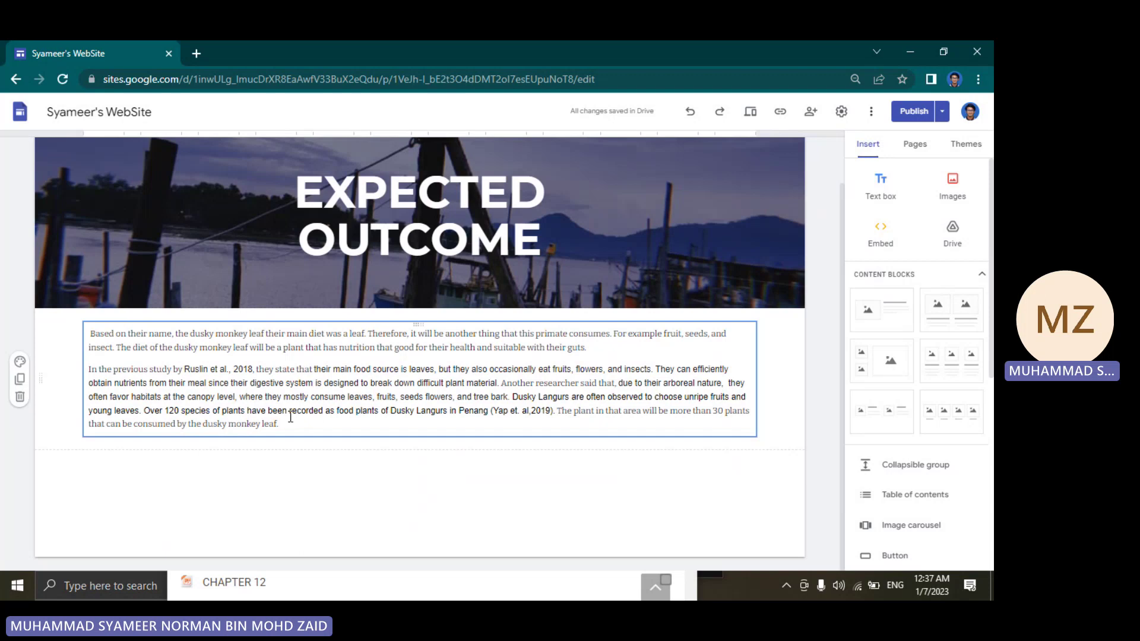
{"action": "scroll", "coordinate": [331, 399], "scroll_direction": "up", "scroll_amount": 2}
{"action": "left_click", "coordinate": [768, 158]}
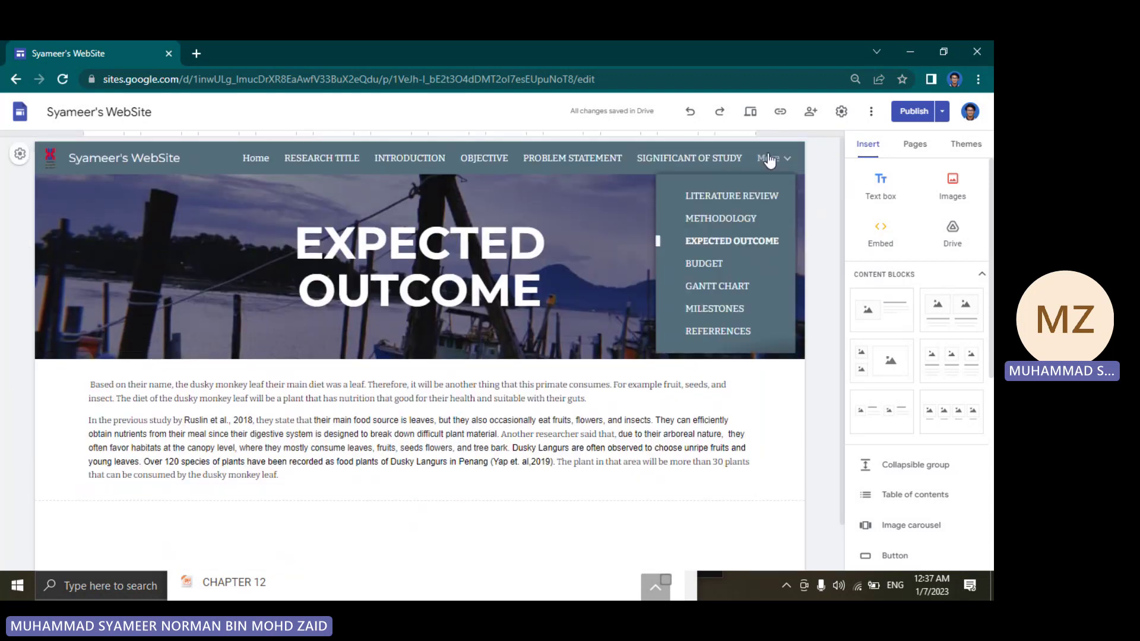
- Visit the Budget page, then the Gantt Chart and Milestones pages from More
{"action": "left_click", "coordinate": [724, 267]}
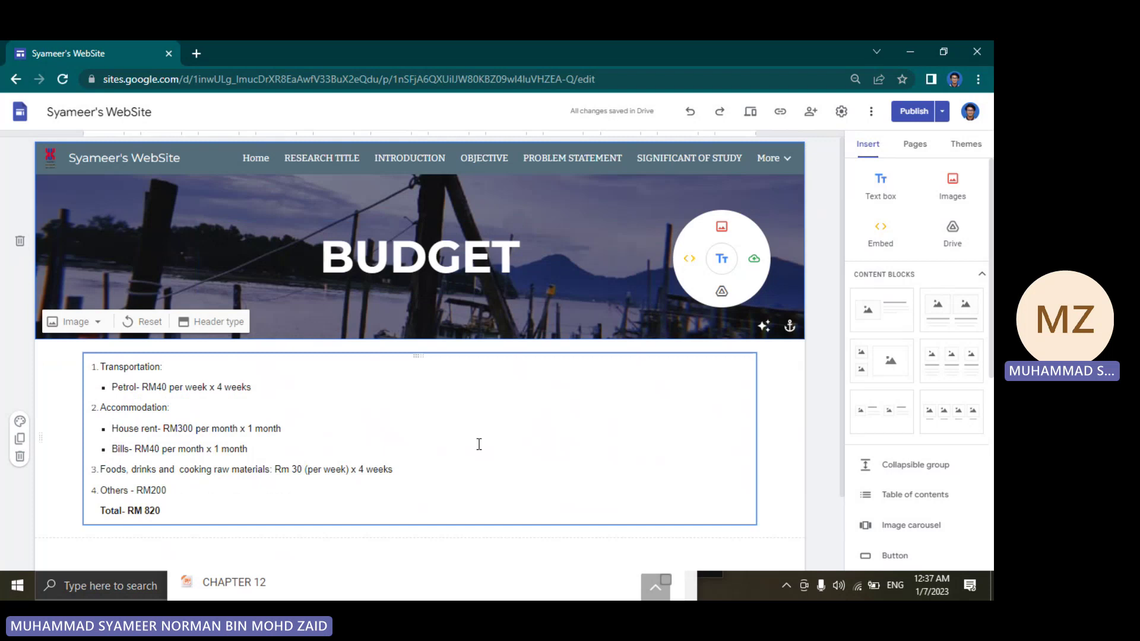
{"action": "scroll", "coordinate": [478, 443], "scroll_direction": "down", "scroll_amount": 1}
{"action": "scroll", "coordinate": [478, 443], "scroll_direction": "up", "scroll_amount": 1}
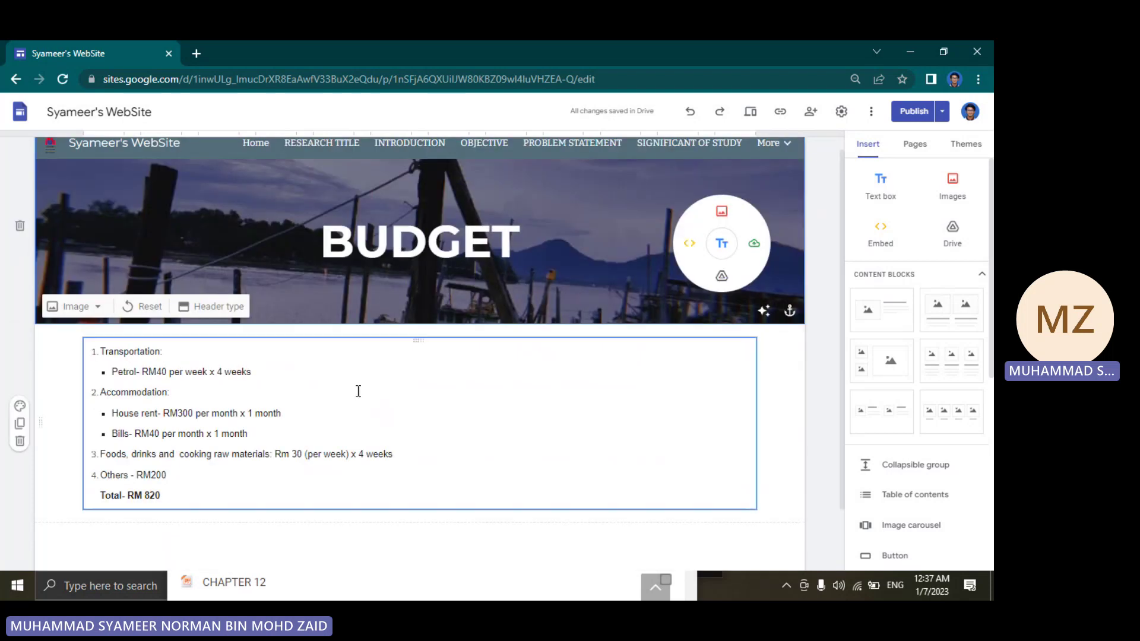
{"action": "left_click", "coordinate": [774, 157]}
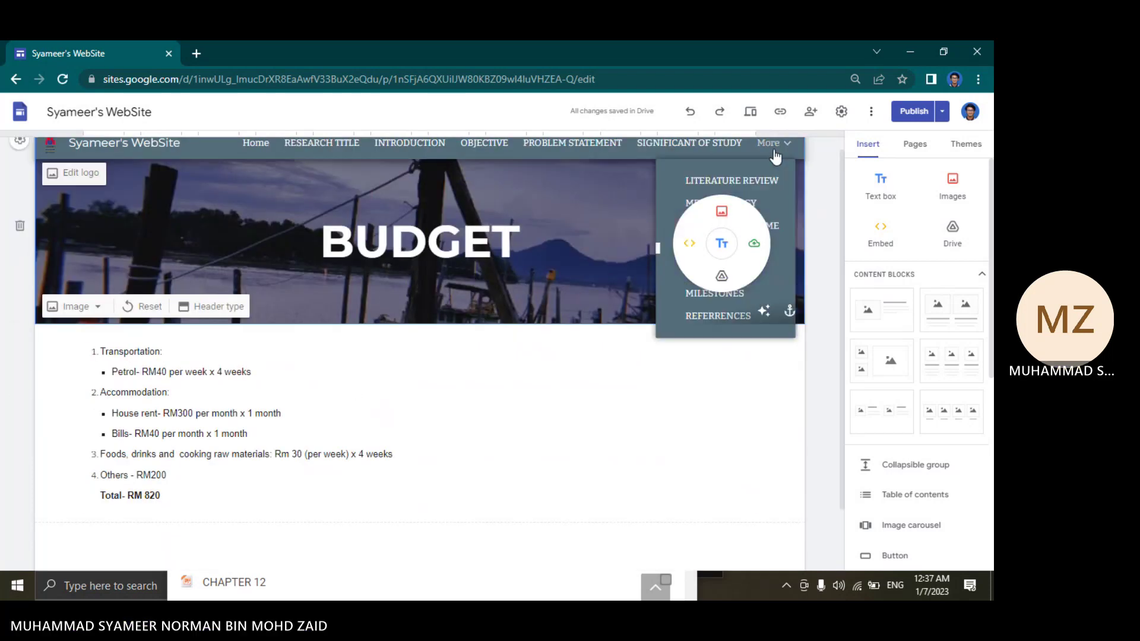
{"action": "left_click", "coordinate": [679, 277]}
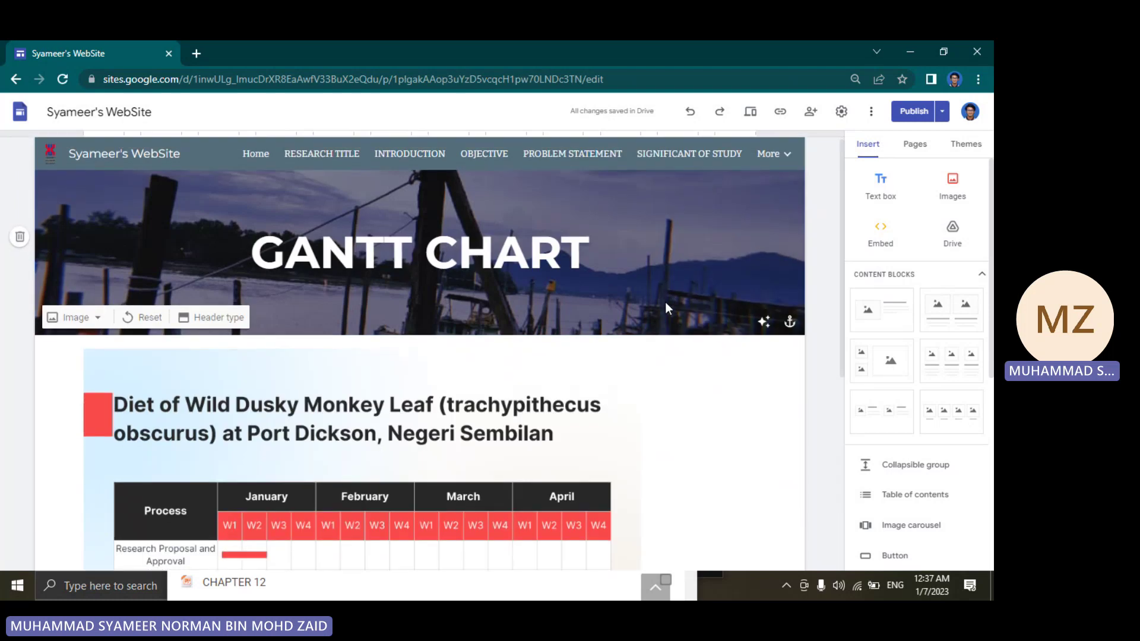
{"action": "scroll", "coordinate": [665, 302], "scroll_direction": "down", "scroll_amount": 2}
{"action": "scroll", "coordinate": [668, 307], "scroll_direction": "down", "scroll_amount": 1}
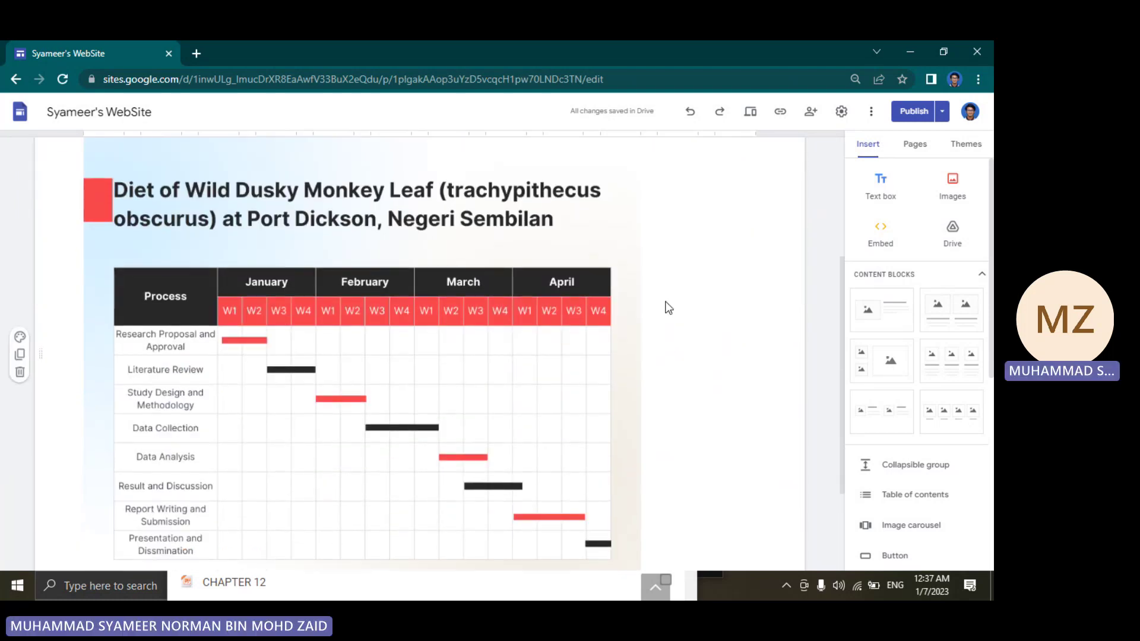
{"action": "scroll", "coordinate": [663, 321], "scroll_direction": "down", "scroll_amount": 1}
{"action": "scroll", "coordinate": [658, 323], "scroll_direction": "up", "scroll_amount": 3}
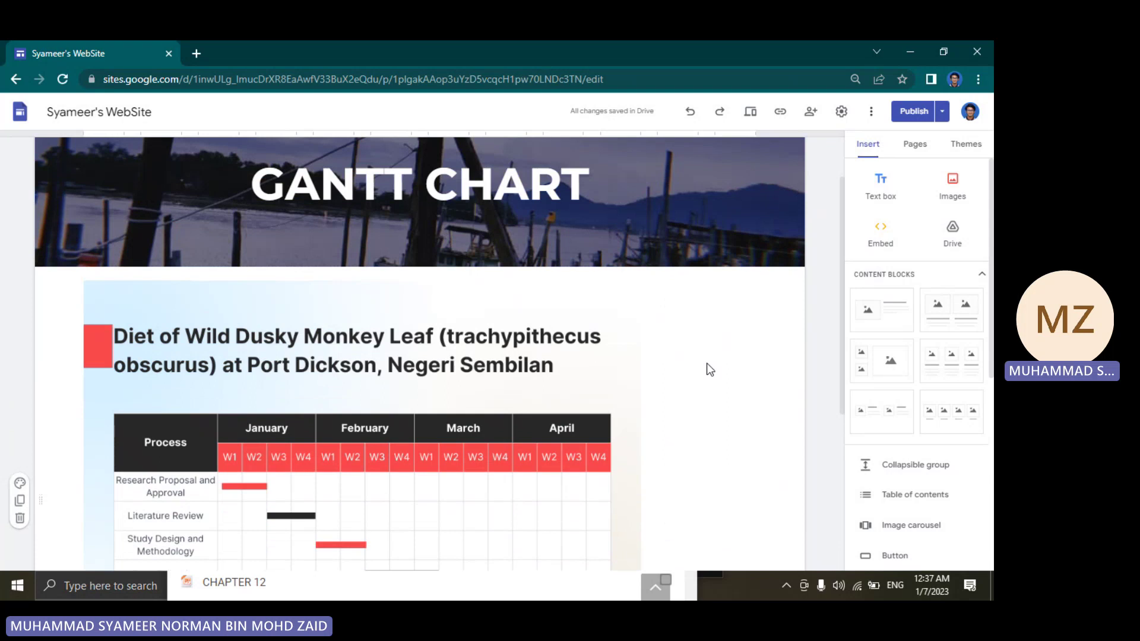
{"action": "scroll", "coordinate": [707, 362], "scroll_direction": "up", "scroll_amount": 1}
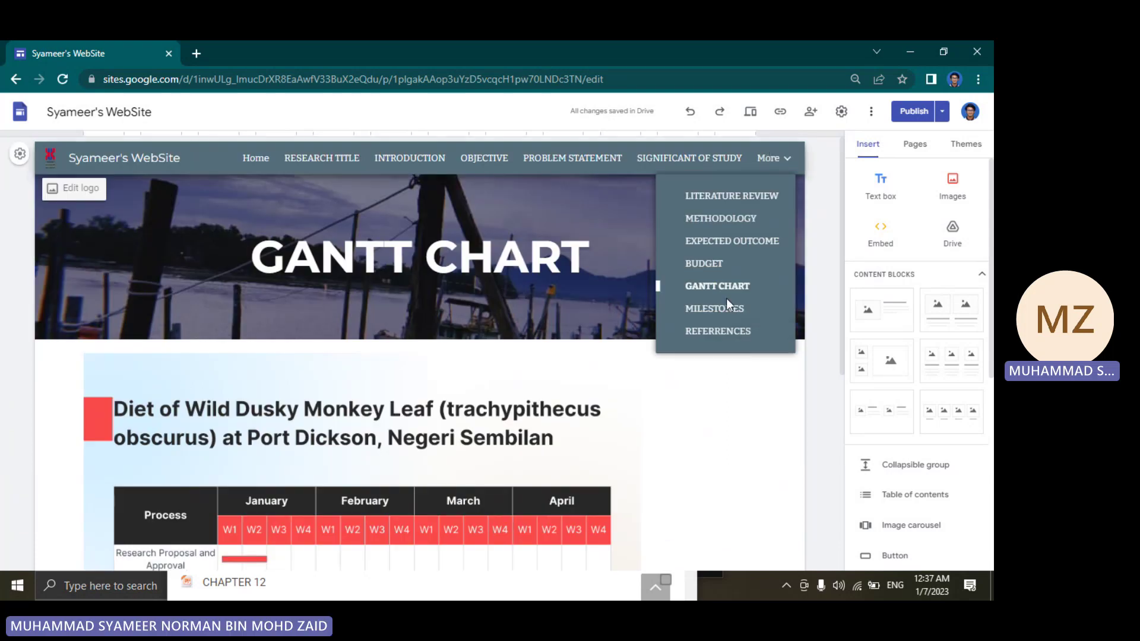
{"action": "left_click", "coordinate": [722, 304]}
{"action": "scroll", "coordinate": [562, 352], "scroll_direction": "down", "scroll_amount": 1}
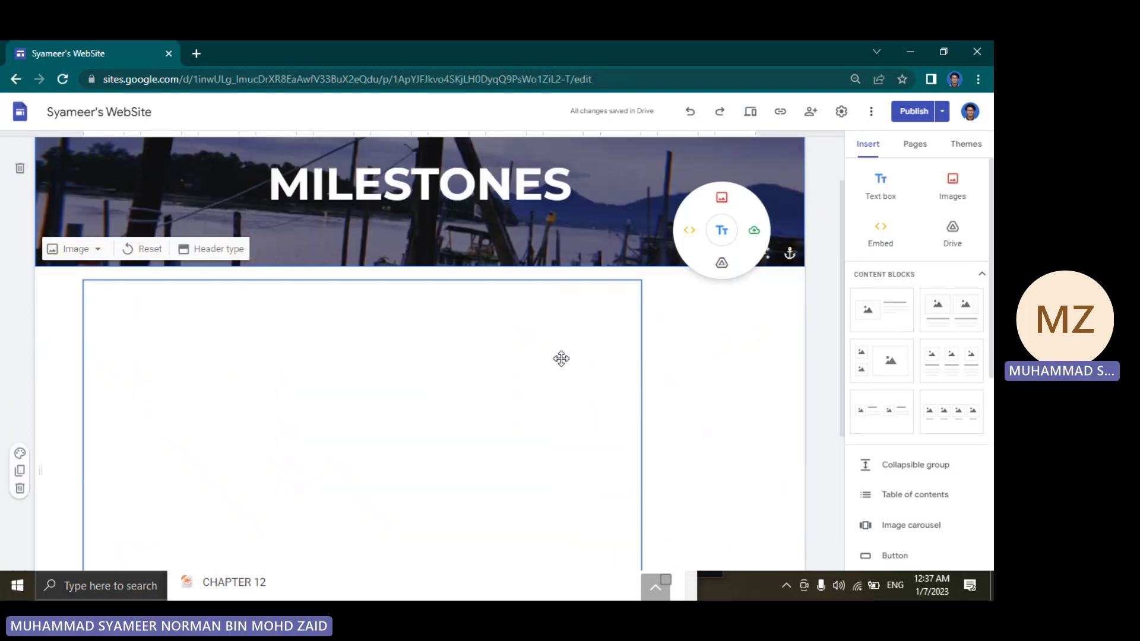
{"action": "scroll", "coordinate": [566, 355], "scroll_direction": "down", "scroll_amount": 1}
{"action": "scroll", "coordinate": [688, 357], "scroll_direction": "down", "scroll_amount": 1}
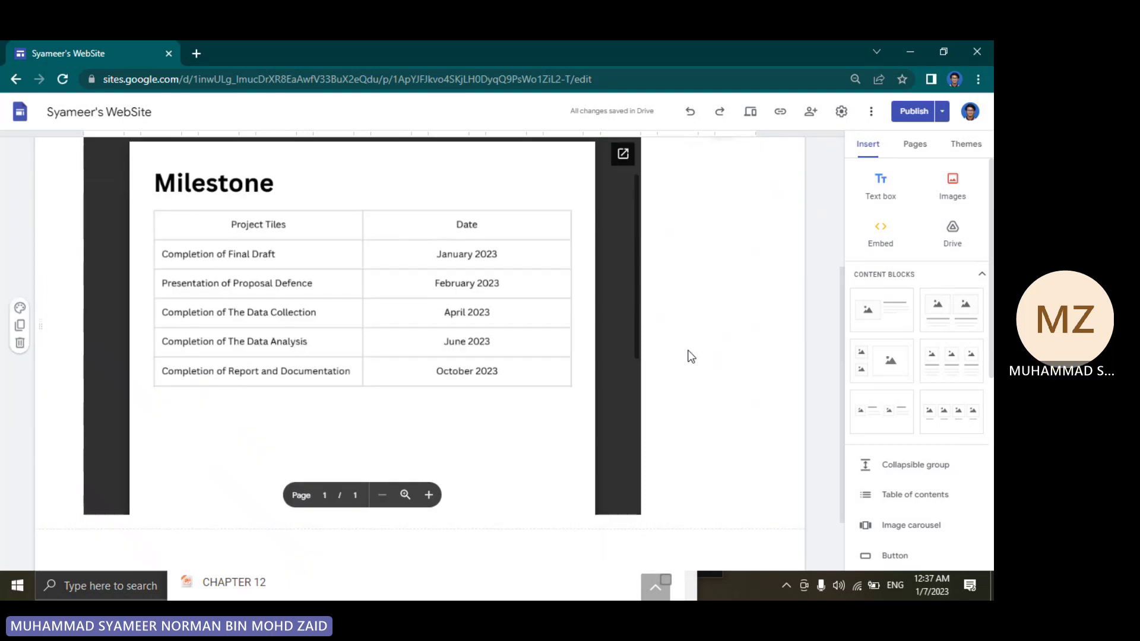
{"action": "scroll", "coordinate": [688, 357], "scroll_direction": "up", "scroll_amount": 3}
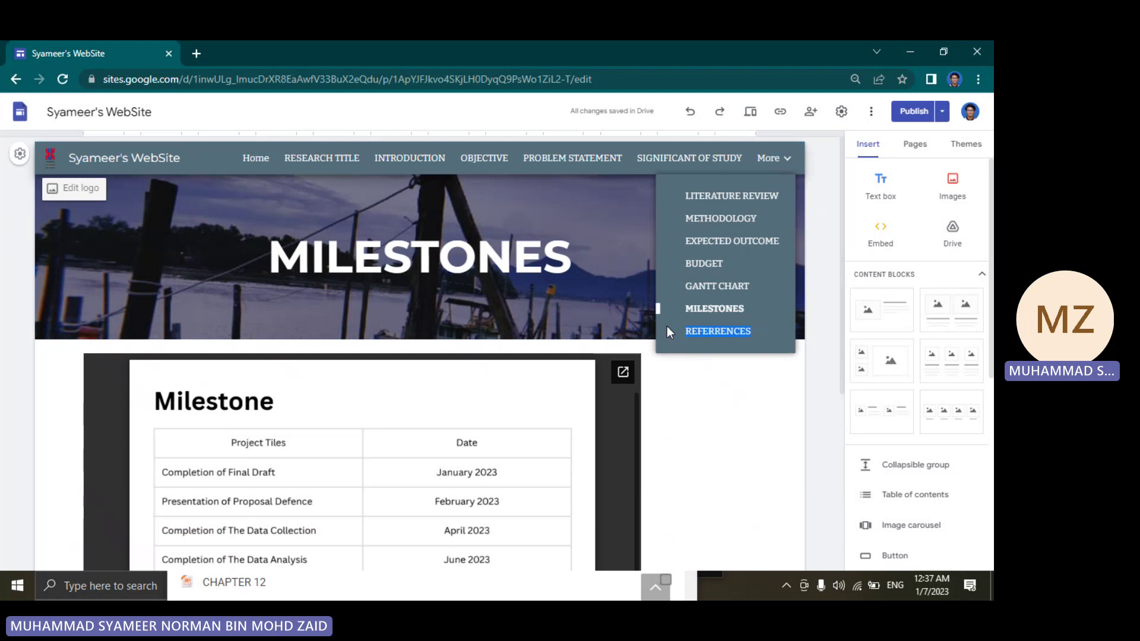
- Go to the References page from the More dropdown
{"action": "left_click", "coordinate": [695, 335]}
{"action": "scroll", "coordinate": [693, 330], "scroll_direction": "down", "scroll_amount": 1}
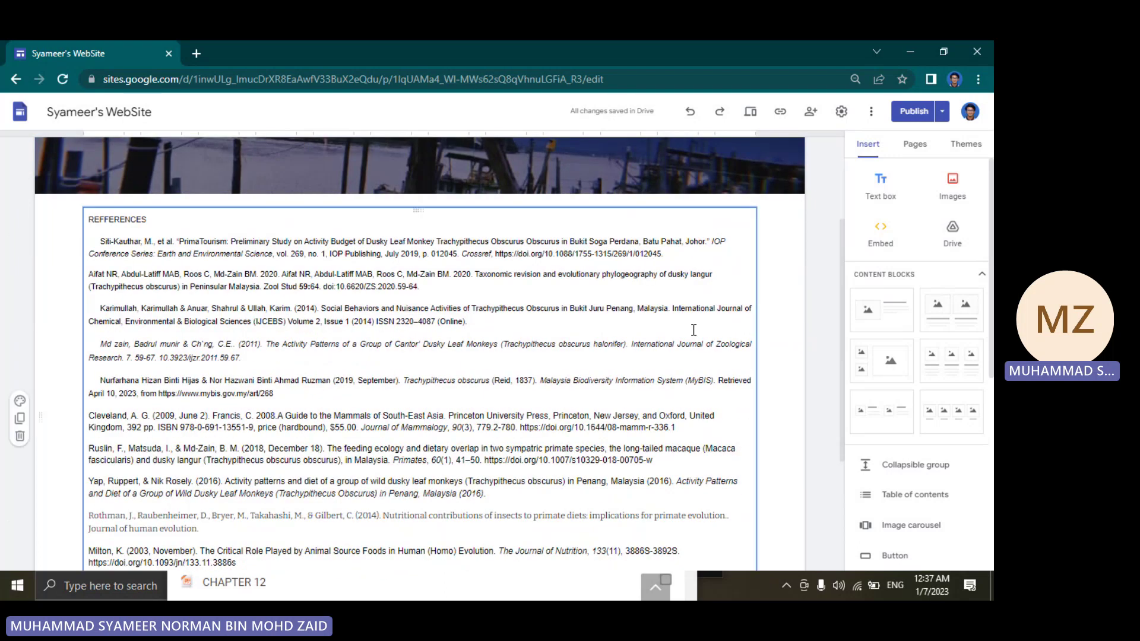
{"action": "scroll", "coordinate": [693, 331], "scroll_direction": "down", "scroll_amount": 2}
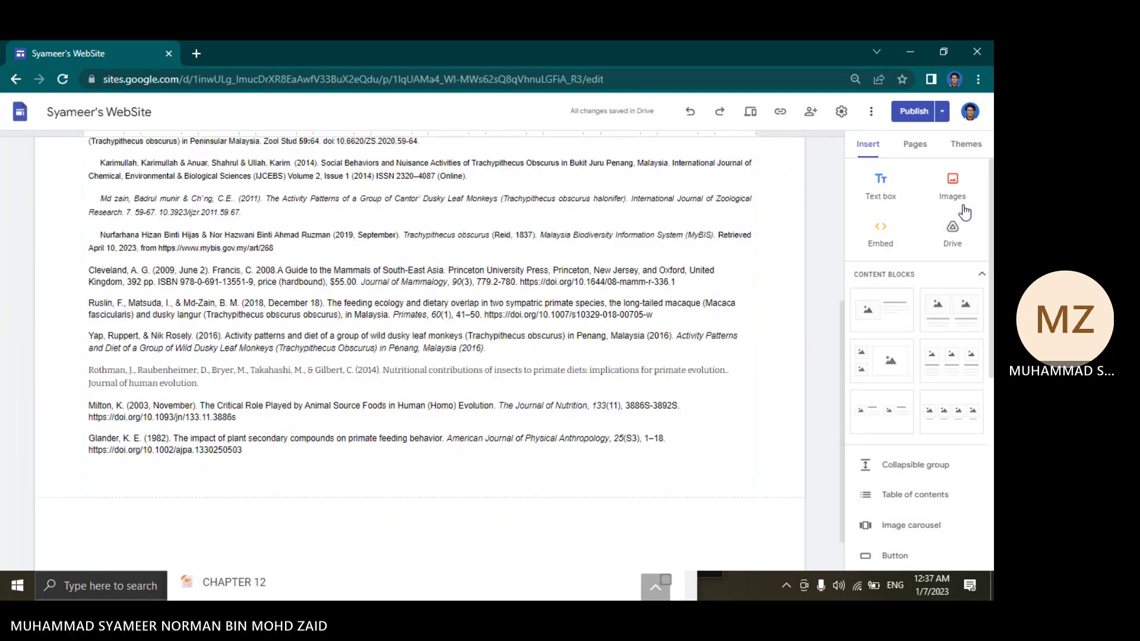